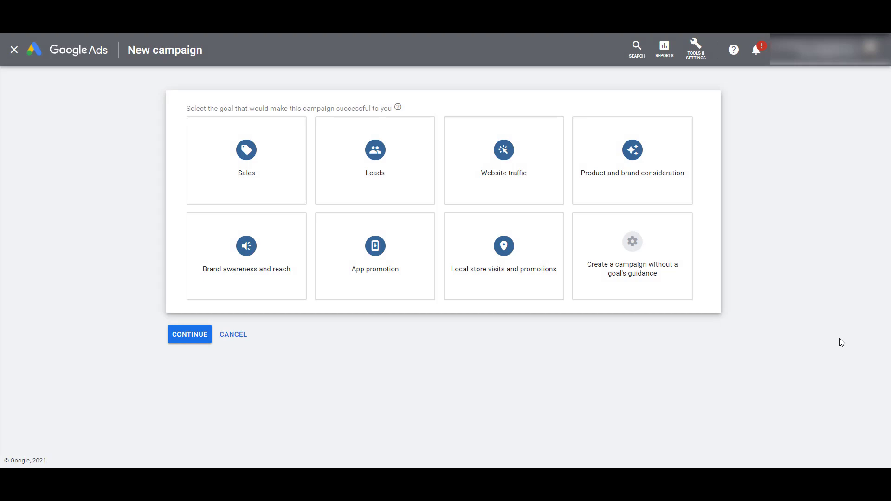
# Step: Choose the App promotion goal and App campaign type, settling on the App installs subtype
pyautogui.click(407, 262)
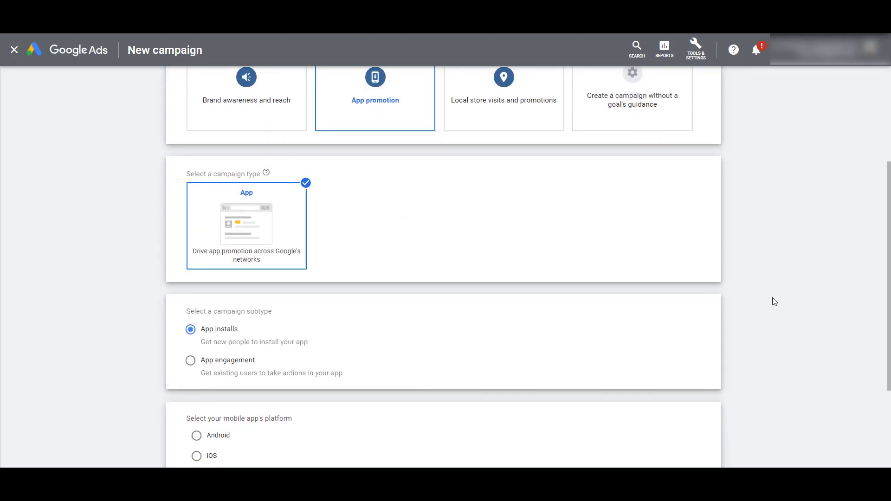
pyautogui.scroll(-3, 772, 301)
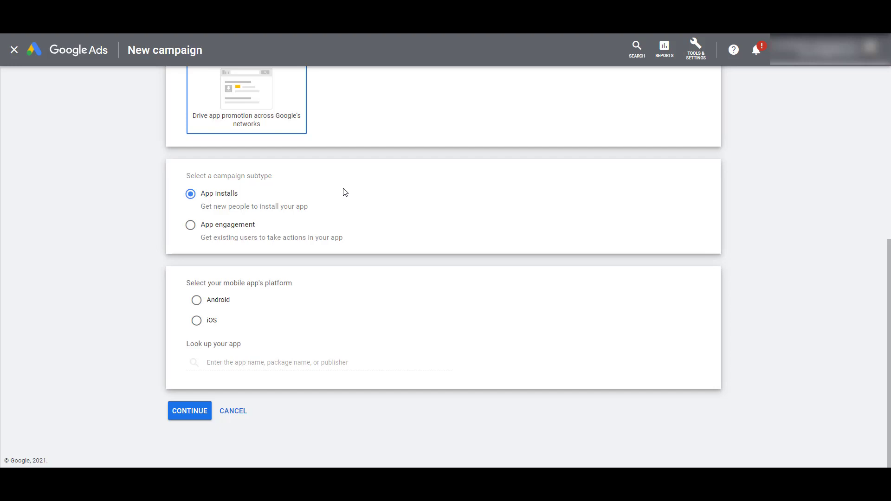
pyautogui.click(222, 229)
pyautogui.click(219, 197)
# Step: Pick Android and select Star Wars™: Galaxy of Heroes from a 'star wars' app search
pyautogui.click(218, 301)
pyautogui.click(255, 365)
pyautogui.write('star wars')
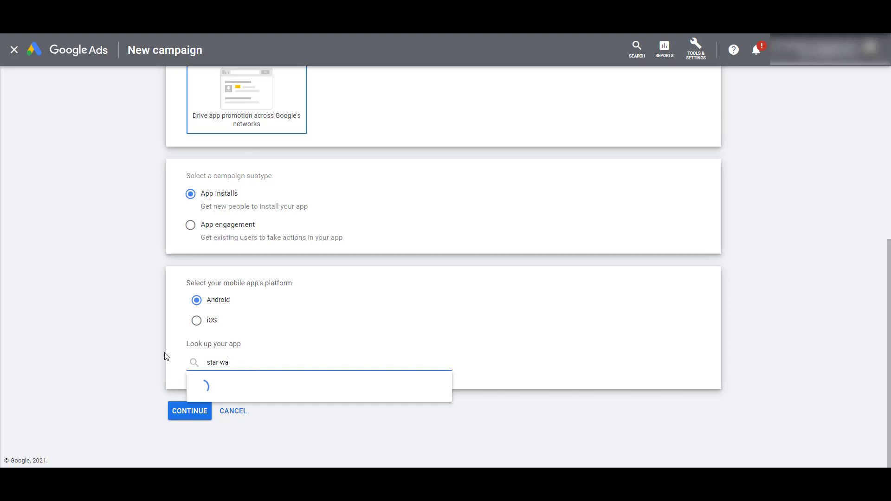
pyautogui.click(355, 227)
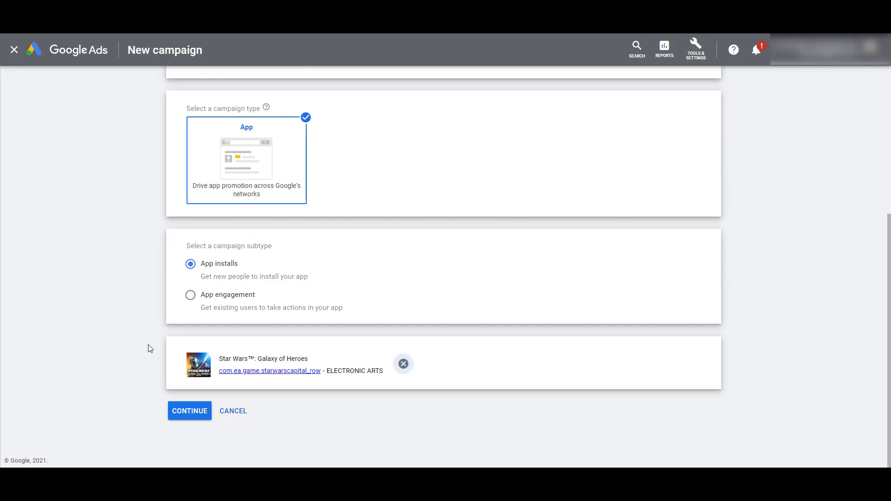
# Step: Continue to campaign settings and rename the campaign 'UAC - Android'
pyautogui.click(189, 410)
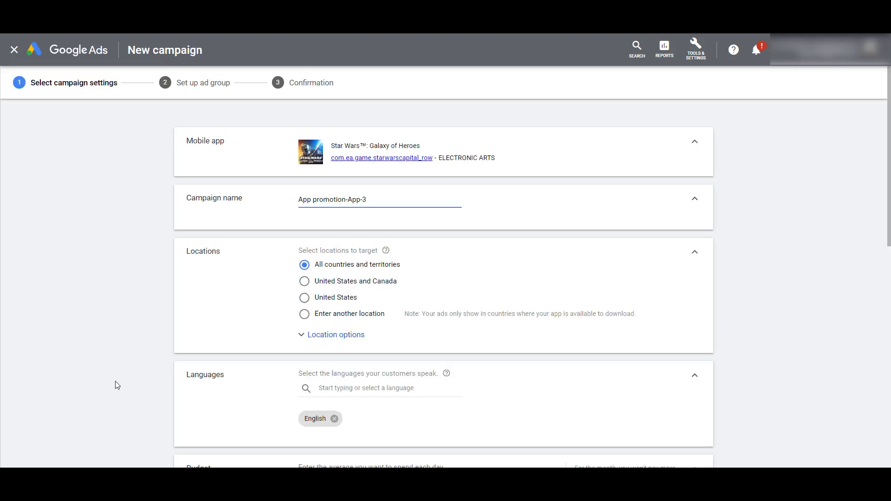
pyautogui.tripleClick(337, 198)
pyautogui.write('UAC - Android')
# Step: Enter a daily budget of $10.00
pyautogui.scroll(-4, 240, 299)
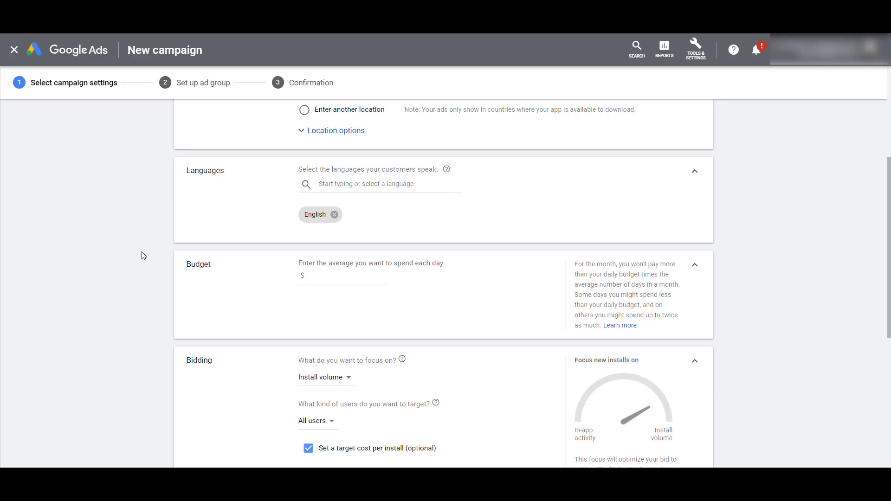
pyautogui.click(360, 276)
pyautogui.write('10')
pyautogui.press('Tab')
pyautogui.scroll(-1, 356, 277)
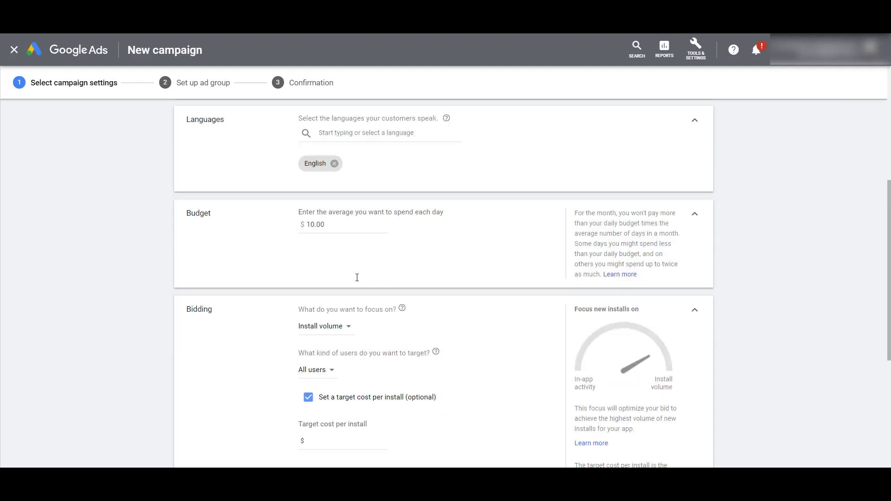
pyautogui.scroll(-4, 357, 276)
pyautogui.scroll(1, 308, 279)
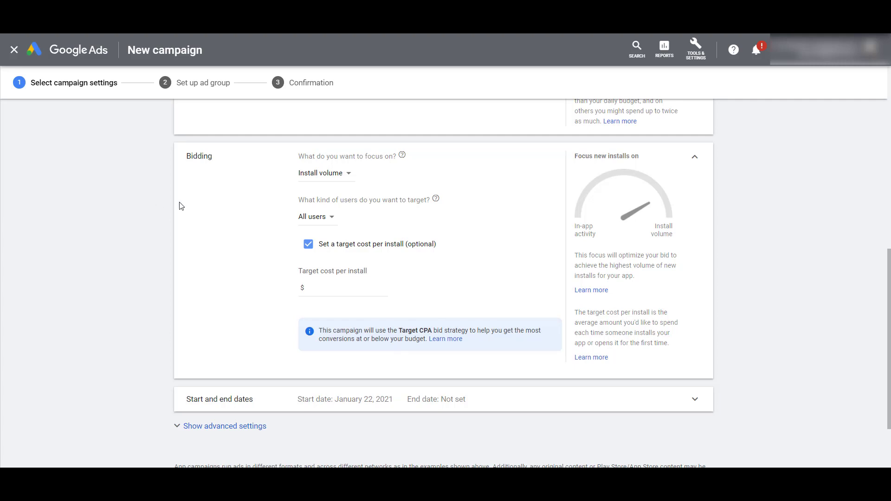
# Step: Keep Install volume focus and All users, and uncheck the target cost per install
pyautogui.click(349, 175)
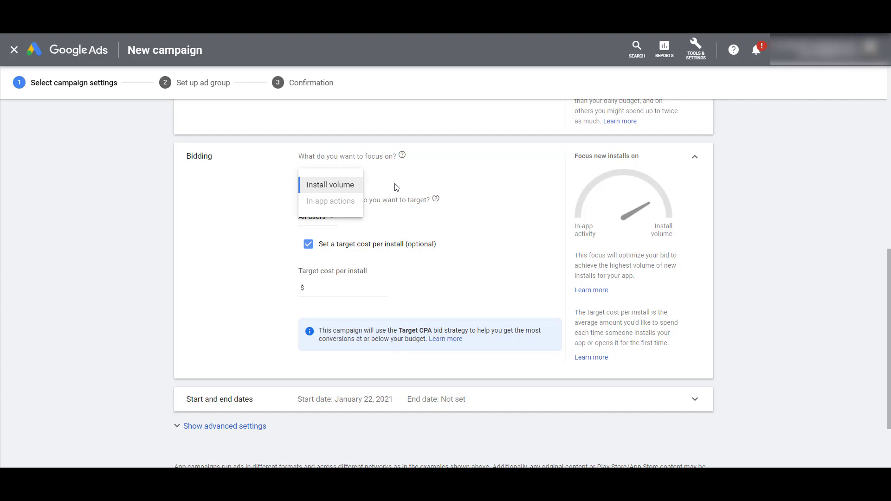
pyautogui.click(445, 207)
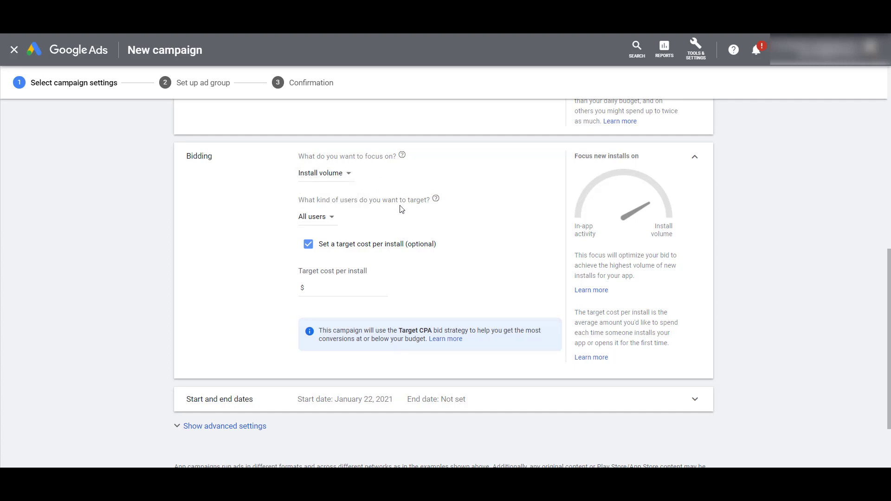
pyautogui.click(335, 220)
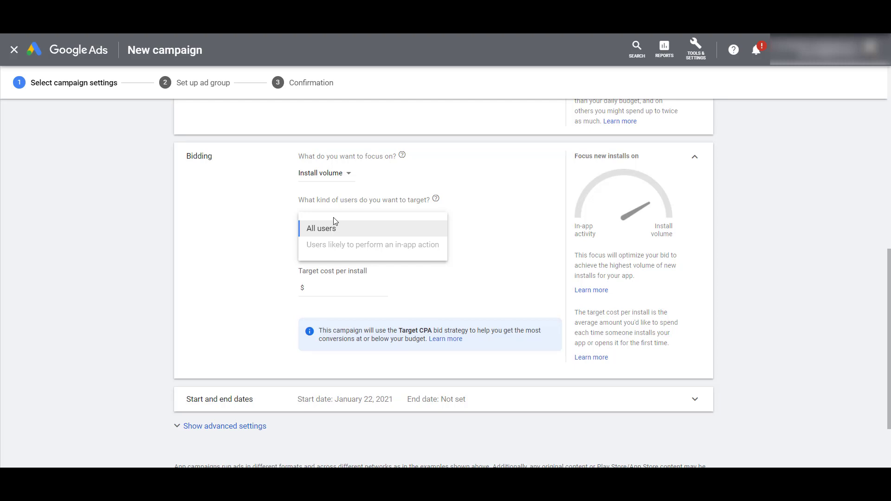
pyautogui.moveTo(356, 252)
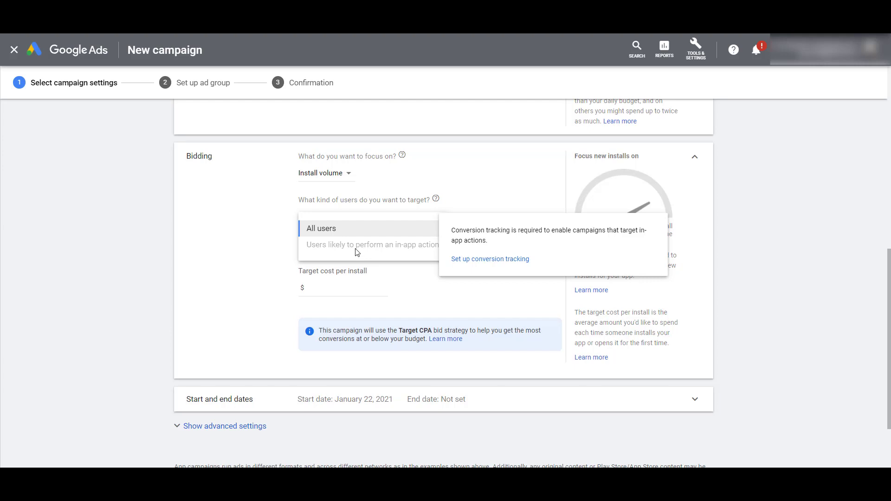
pyautogui.click(283, 244)
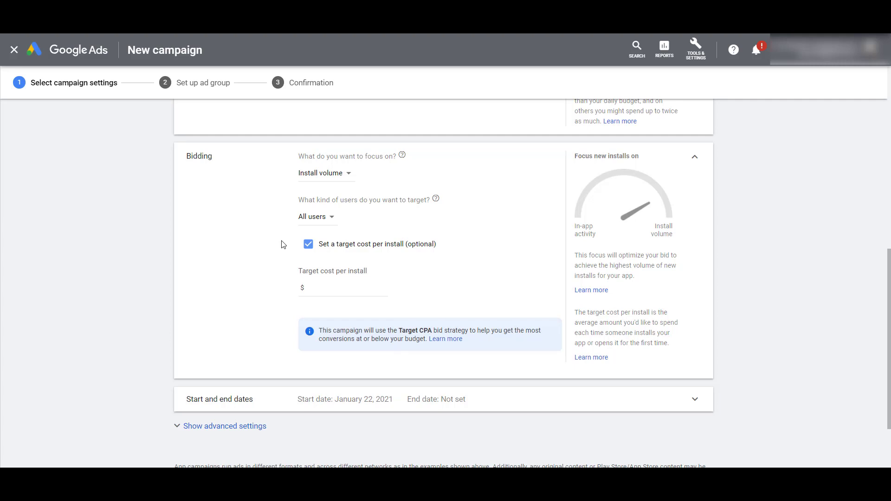
pyautogui.click(308, 244)
pyautogui.scroll(-3, 259, 239)
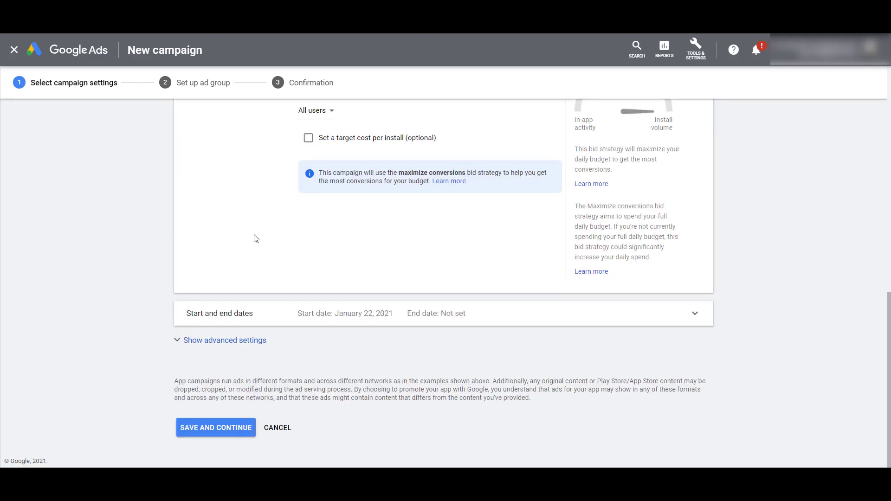
pyautogui.click(237, 342)
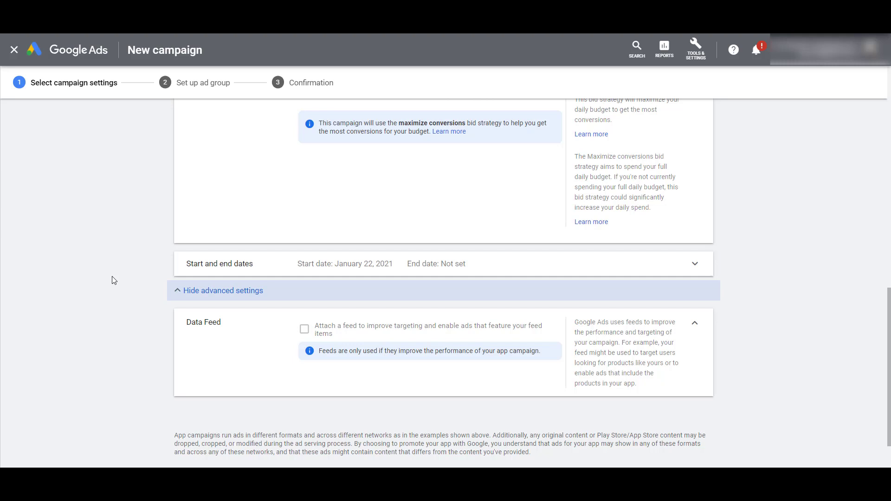
pyautogui.click(175, 292)
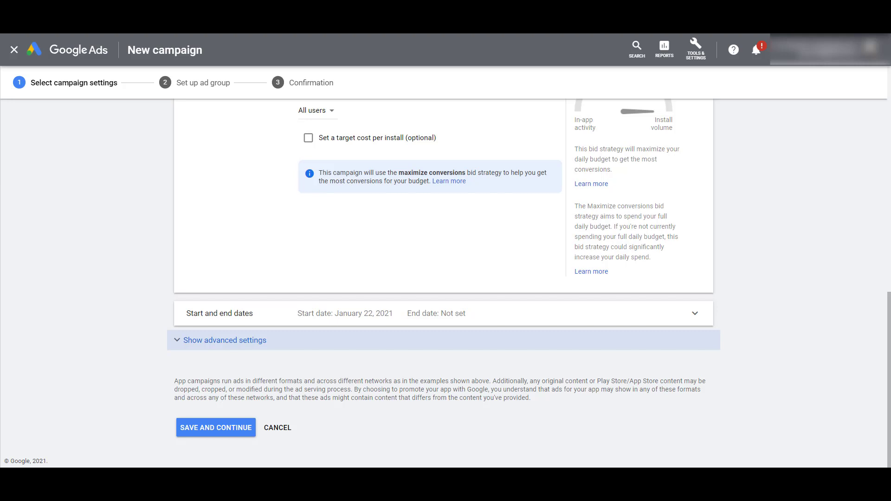
# Step: Save the campaign settings and scroll through the ad's headlines, descriptions and asset sections
pyautogui.click(214, 432)
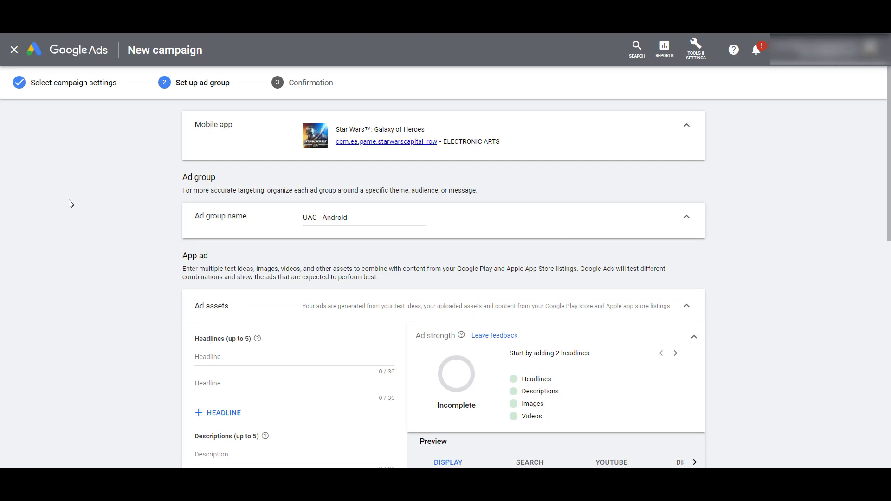
pyautogui.scroll(-4, 69, 204)
pyautogui.scroll(2, 69, 204)
pyautogui.scroll(-1, 70, 205)
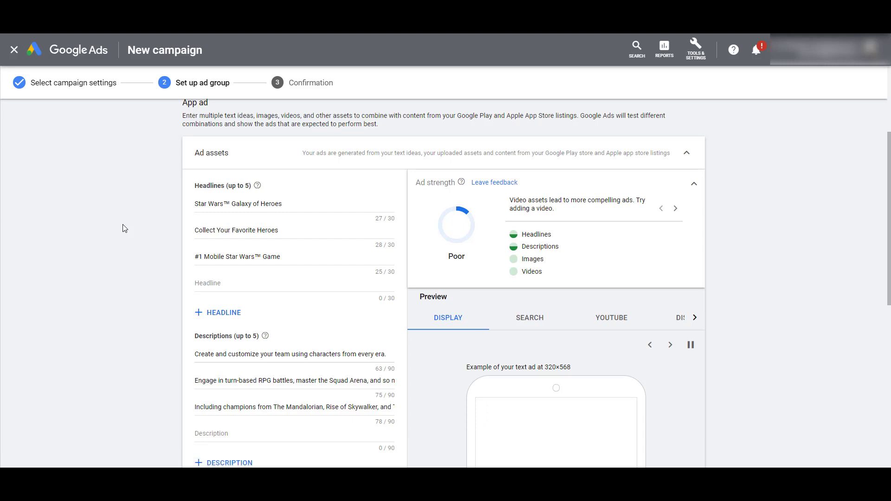
pyautogui.scroll(-5, 124, 227)
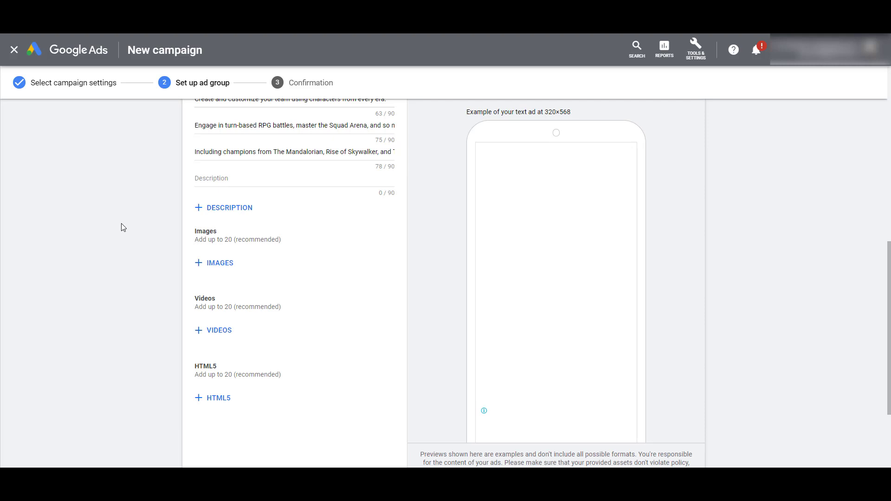
# Step: Upload four Star Wars game images in the ad's image chooser
pyautogui.click(218, 263)
pyautogui.moveTo(433, 151)
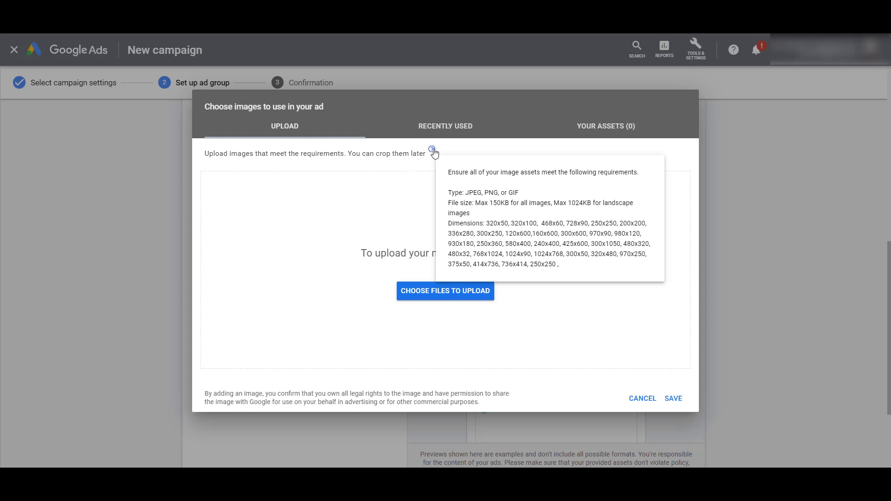
pyautogui.click(431, 290)
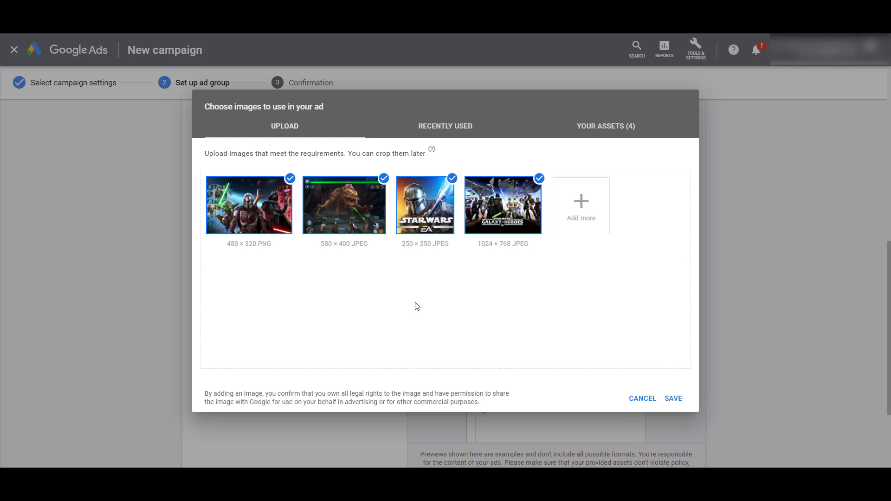
# Step: Add the 480×320 PNG, review all four chosen images and save them to the ad
pyautogui.click(465, 130)
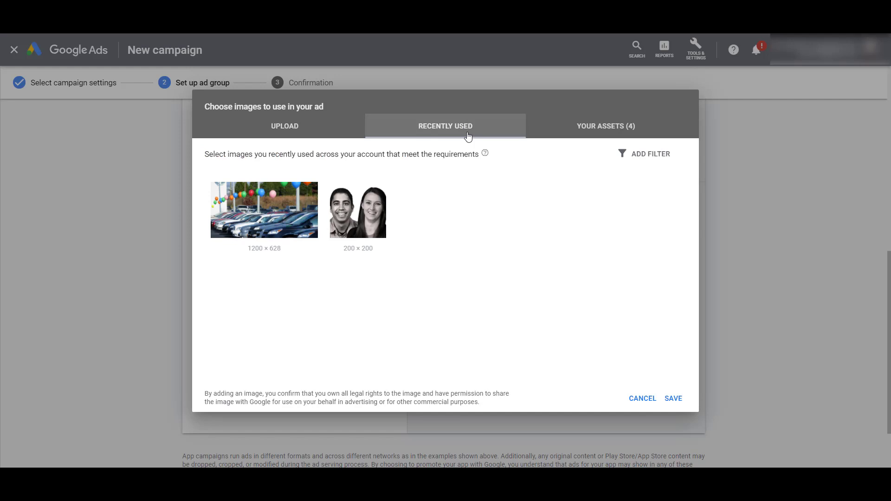
pyautogui.moveTo(366, 253)
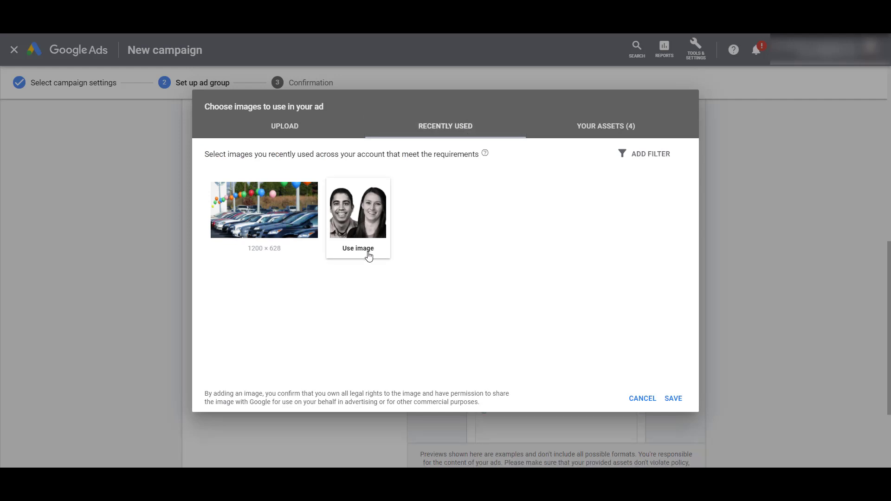
pyautogui.click(298, 129)
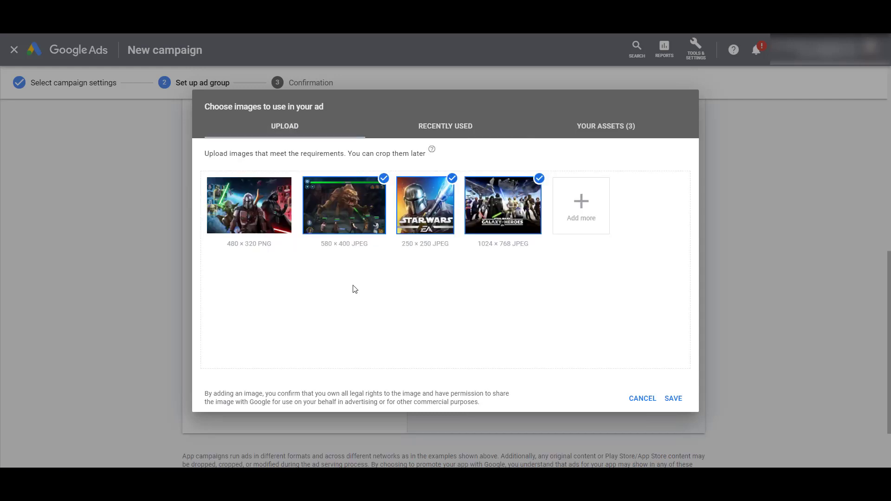
pyautogui.moveTo(253, 251)
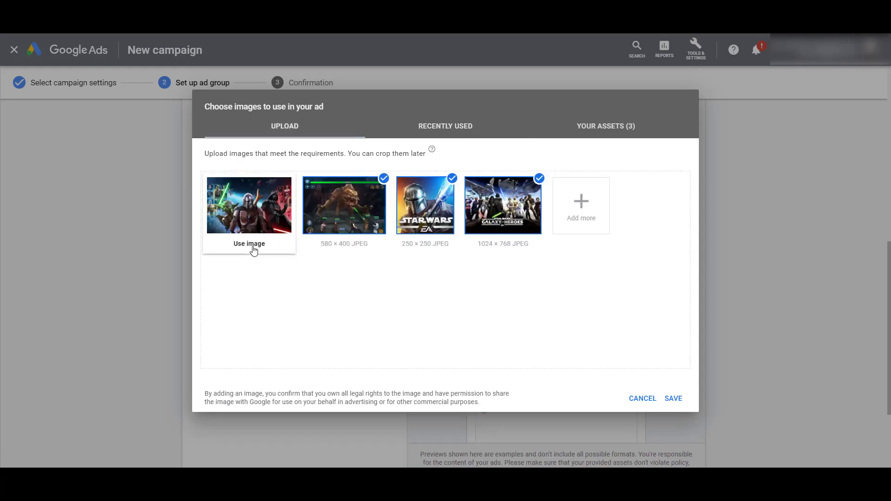
pyautogui.click(253, 251)
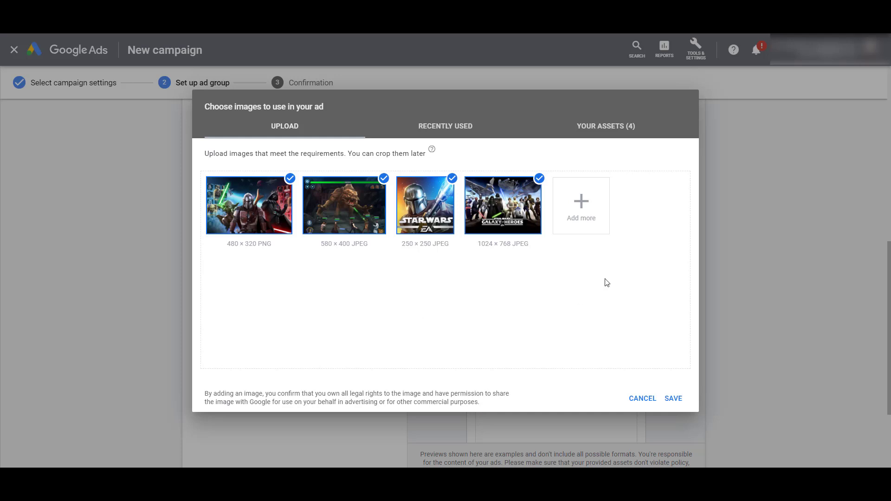
pyautogui.click(632, 133)
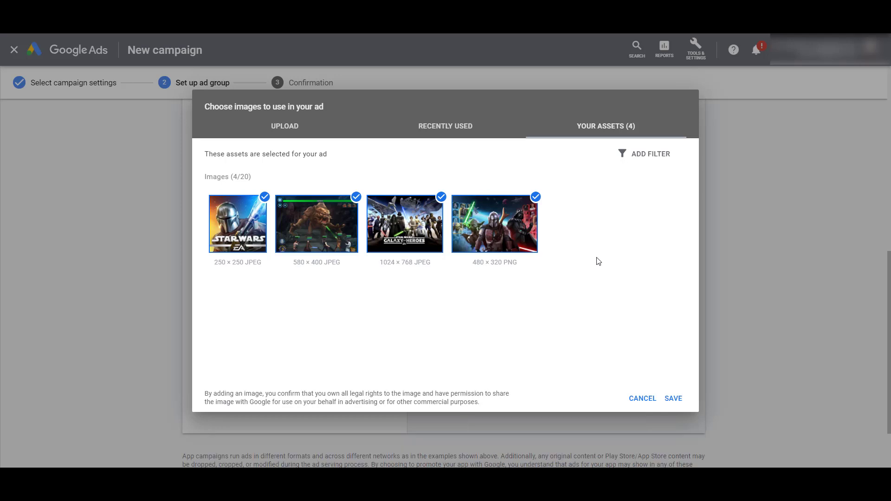
pyautogui.click(672, 399)
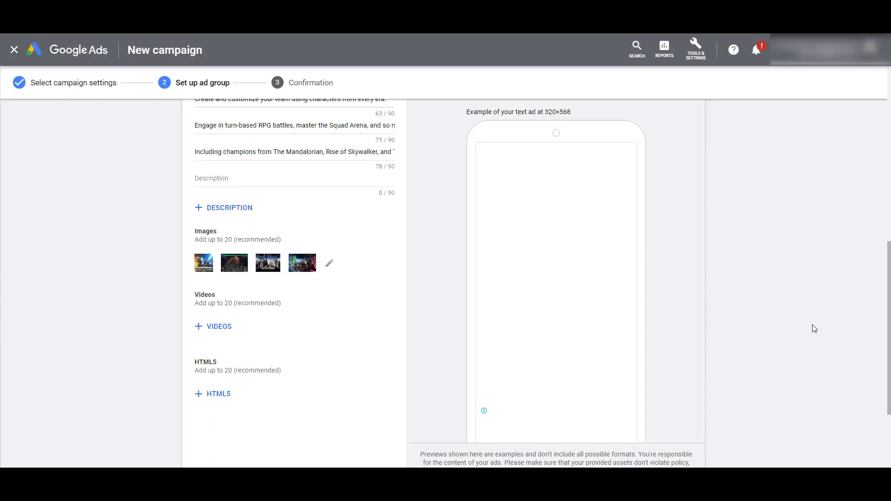
# Step: Open the YouTube video chooser from the ad group's Videos section
pyautogui.click(217, 327)
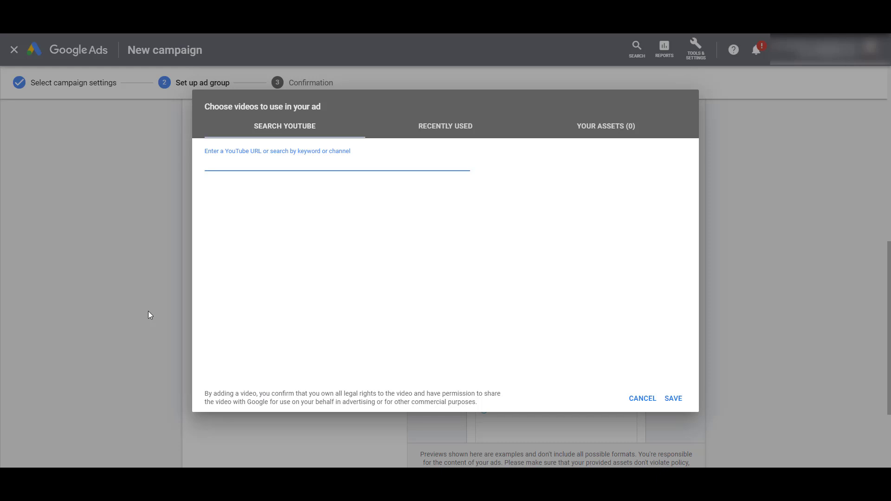
# Step: Add the Mandalorian teaser and Sith Trooper videos by pasting their YouTube links
pyautogui.click(461, 237)
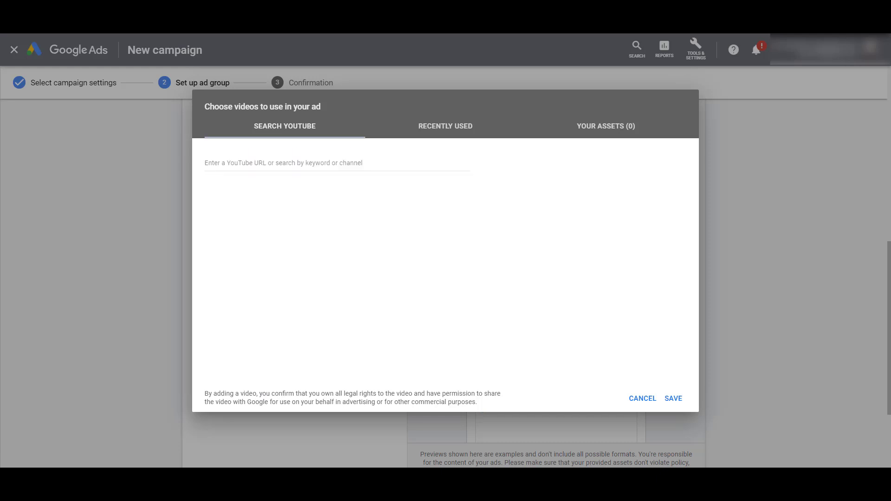
pyautogui.click(359, 163)
pyautogui.write('https://www.youtube.com/watch?v=g0V7PfBD5bU&list=PL8zPnzolxnBAKg6Nf1jsn6DnbSwKBrDQ5')
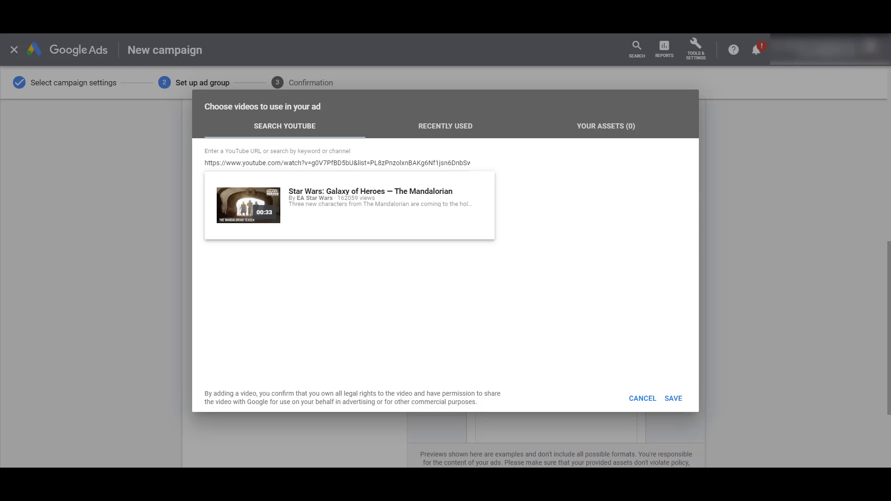
pyautogui.click(339, 205)
pyautogui.click(330, 164)
pyautogui.hotkey('ctrl', 'a')
pyautogui.write('https://www.youtube.com/watch?v=vT2iInj99Rk&list=PL8zPnzolxnBAKg6Nf1jsn6DnbSwK')
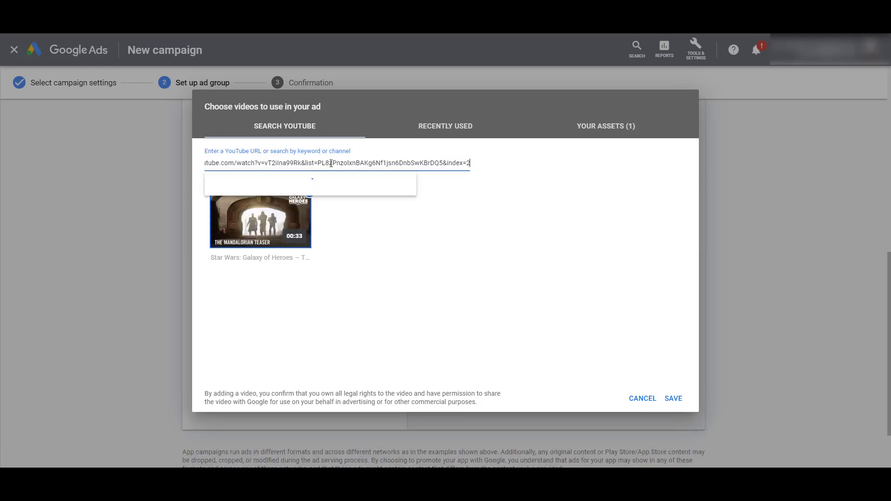
pyautogui.click(331, 204)
# Step: Add the clone trooper and Padmé Amidala videos, then save all four videos
pyautogui.click(269, 166)
pyautogui.hotkey('ctrl', 'a')
pyautogui.write('https://www.youtube.com/watch?v=voUzpCs6m_s&list=PL8zPnzolxnBAKg6Nf1jsn6DnbSwKBrDQ5&index=4')
pyautogui.click(314, 184)
pyautogui.click(284, 163)
pyautogui.hotkey('ctrl', 'a')
pyautogui.write('https://www.youtube.com/watch?v=1WzuSnDQBdM&list=PL8zPnzolxnBAKg6Nf1jsn6DnbSwKBrDQ5&index=8')
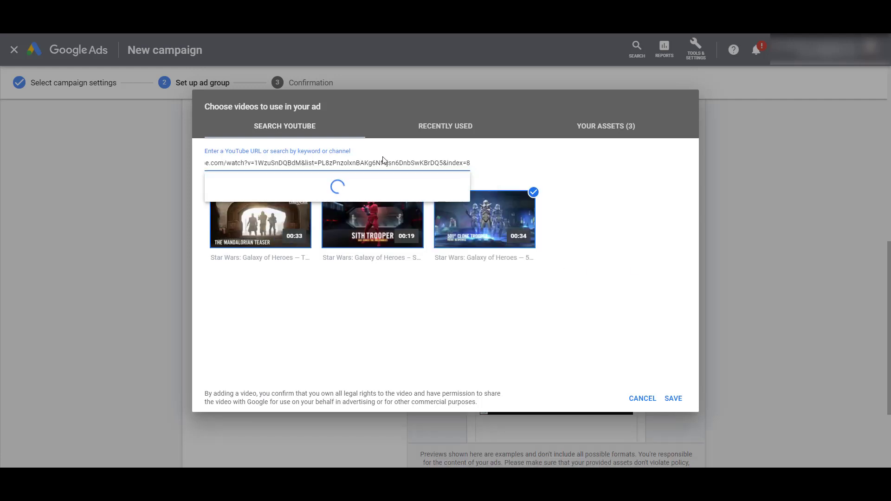
pyautogui.click(338, 183)
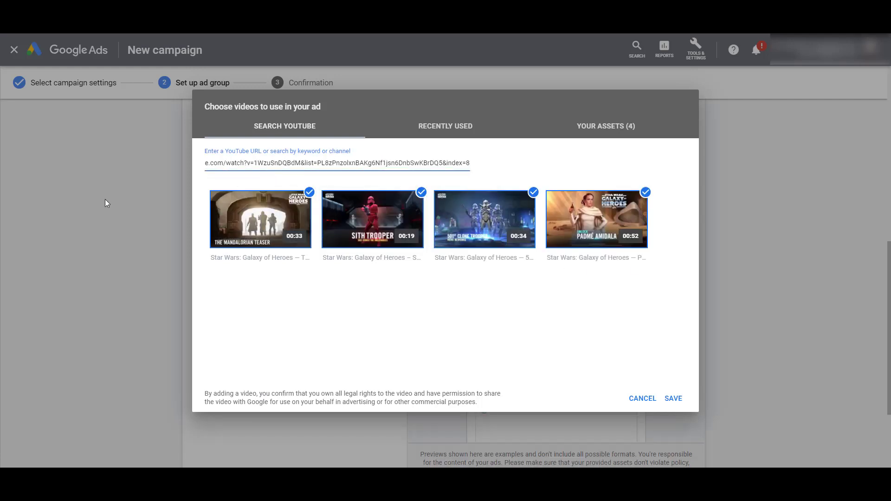
pyautogui.click(673, 400)
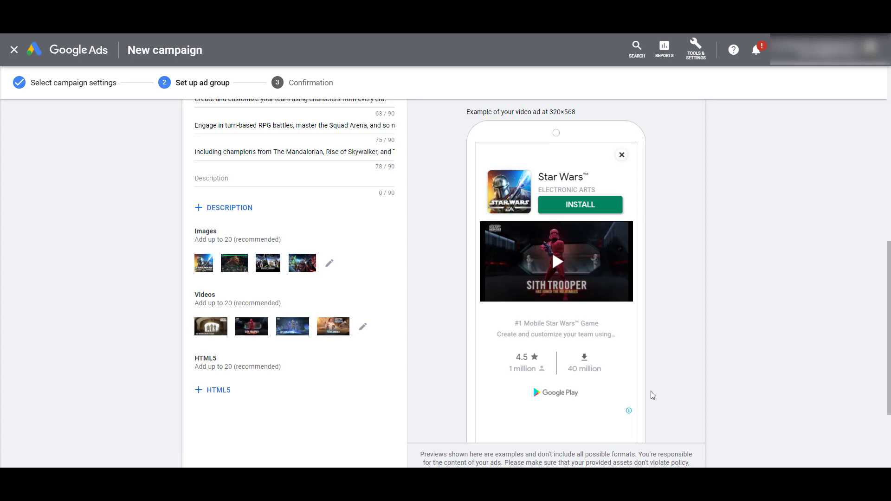
# Step: Cycle through three Display preview formats, then switch to the Search ad preview
pyautogui.scroll(1, 647, 402)
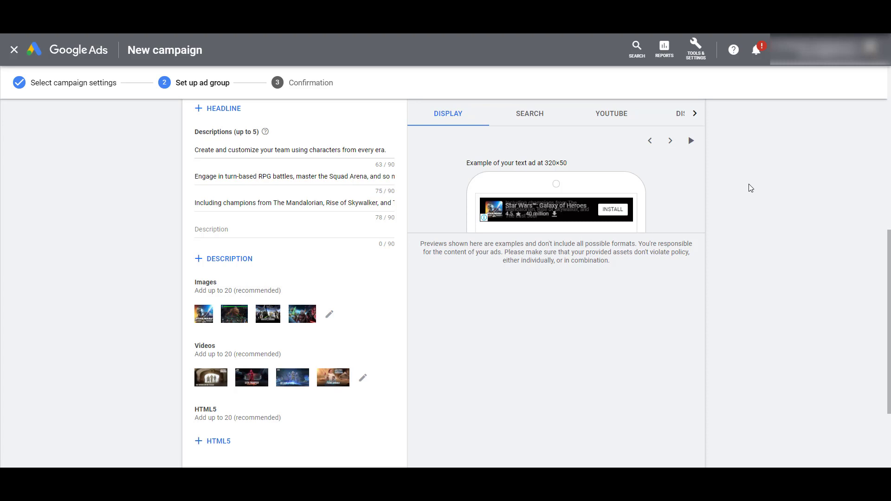
pyautogui.click(671, 141)
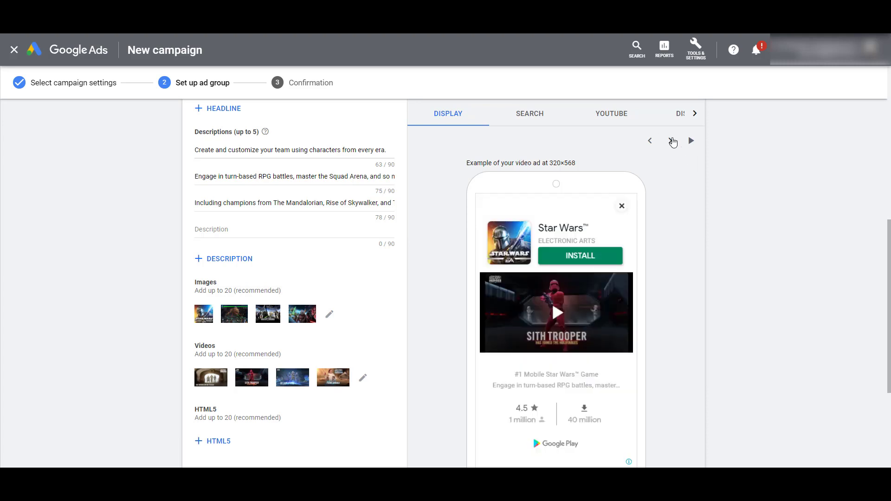
pyautogui.click(672, 141)
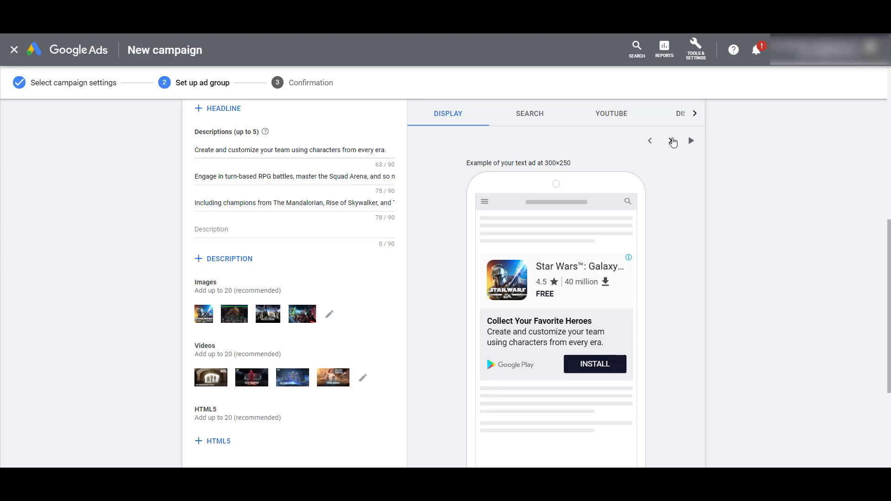
pyautogui.click(672, 141)
pyautogui.click(541, 119)
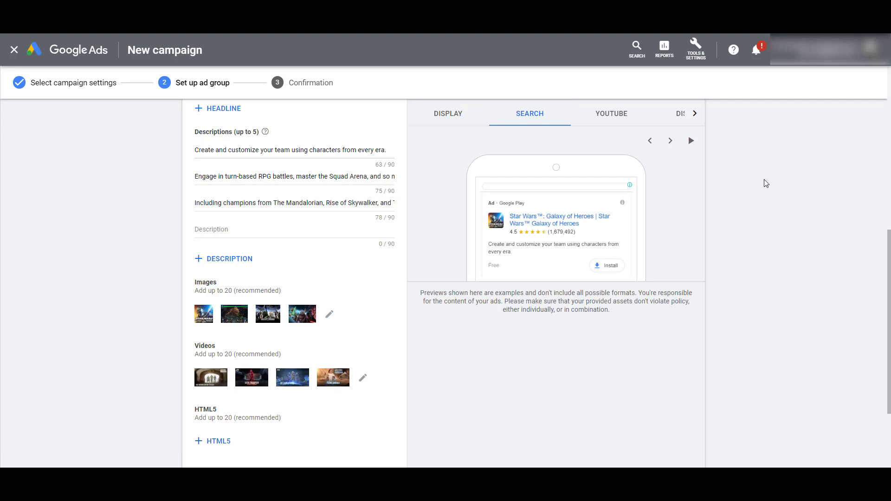
# Step: View the next Search headline, cycle the YouTube preview formats, and reveal Discover and Google Play tabs
pyautogui.click(670, 142)
pyautogui.click(621, 119)
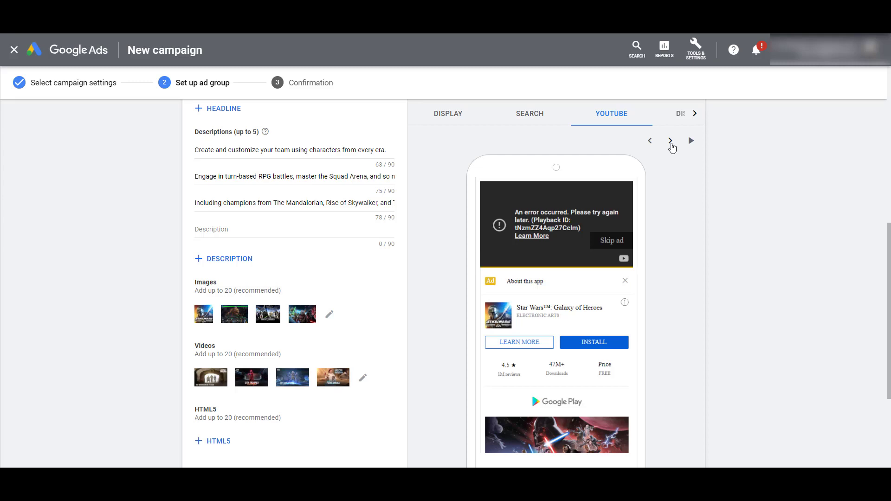
pyautogui.click(670, 142)
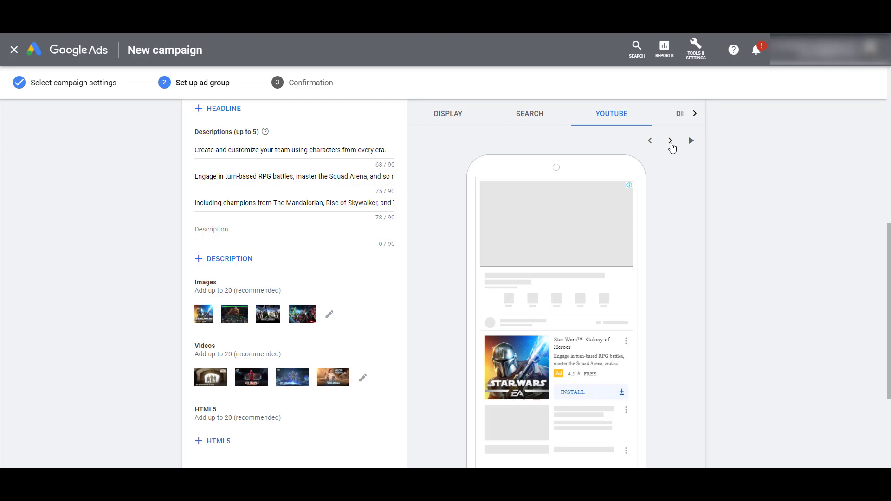
pyautogui.click(671, 141)
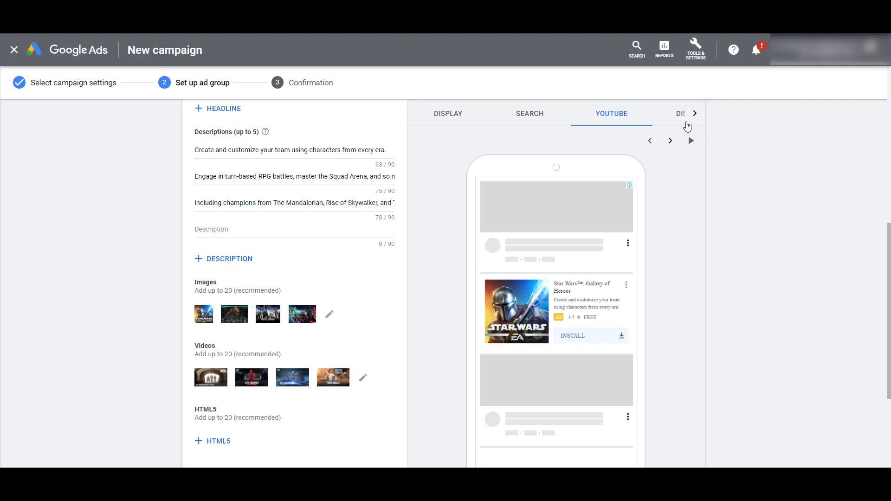
pyautogui.click(695, 114)
pyautogui.click(695, 115)
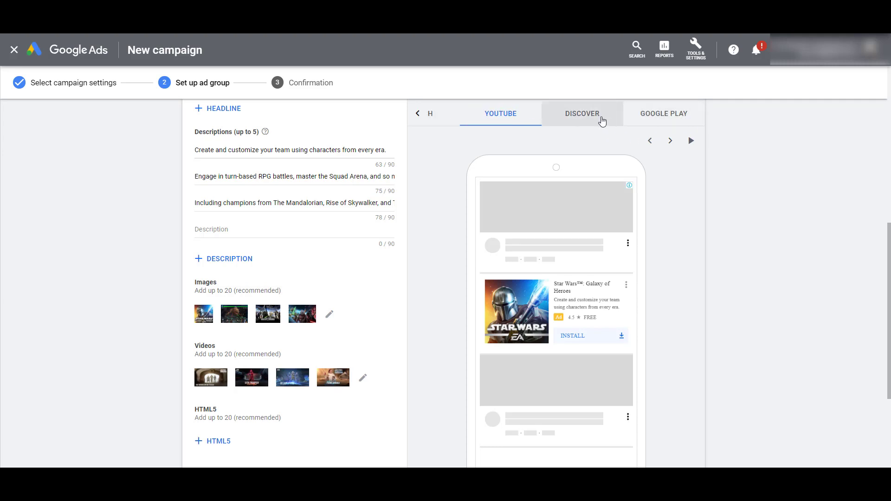
# Step: Preview the ad in the Discover feed and cycle the Google Play layouts
pyautogui.click(602, 121)
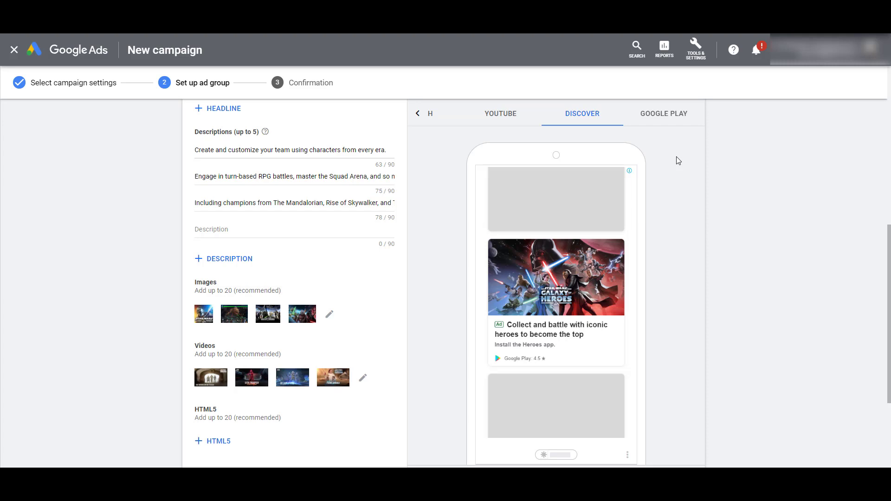
pyautogui.click(669, 119)
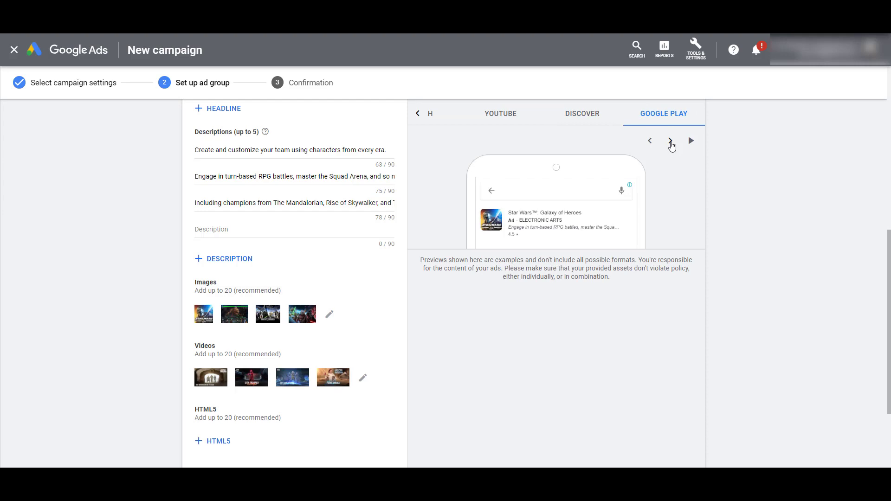
pyautogui.click(669, 141)
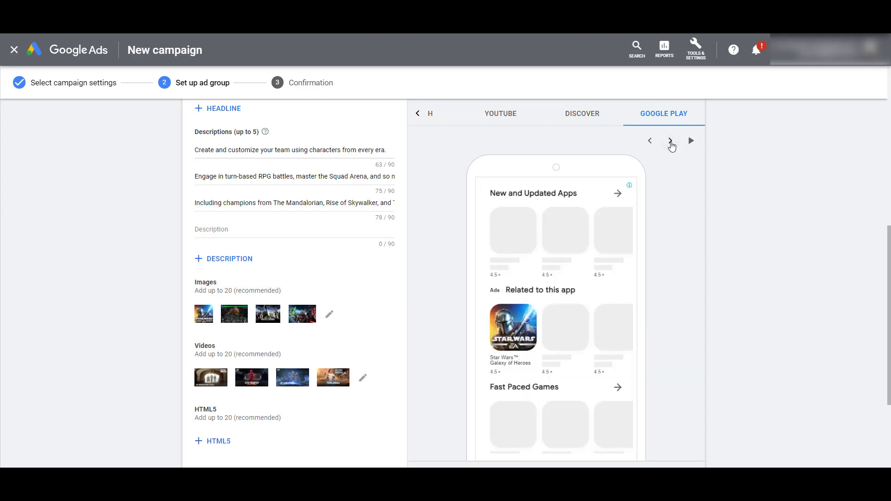
pyautogui.click(671, 142)
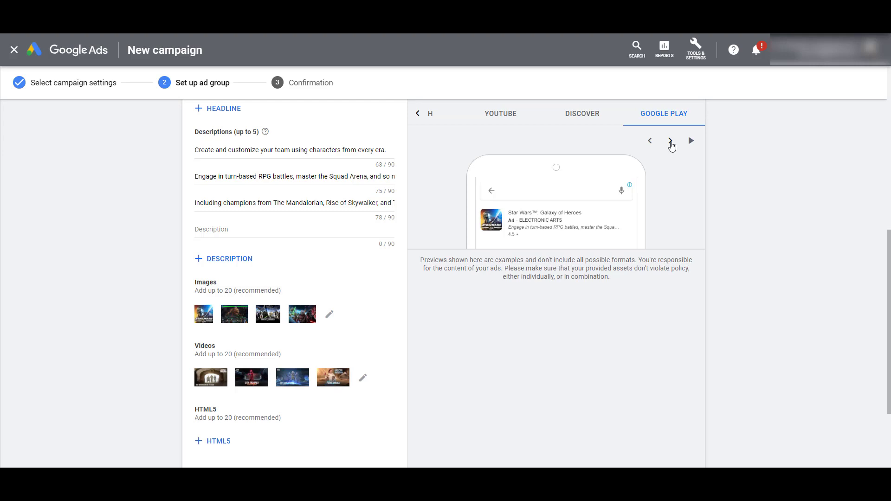
# Step: Save the ad group and proceed to the campaign confirmation page
pyautogui.scroll(4, 720, 199)
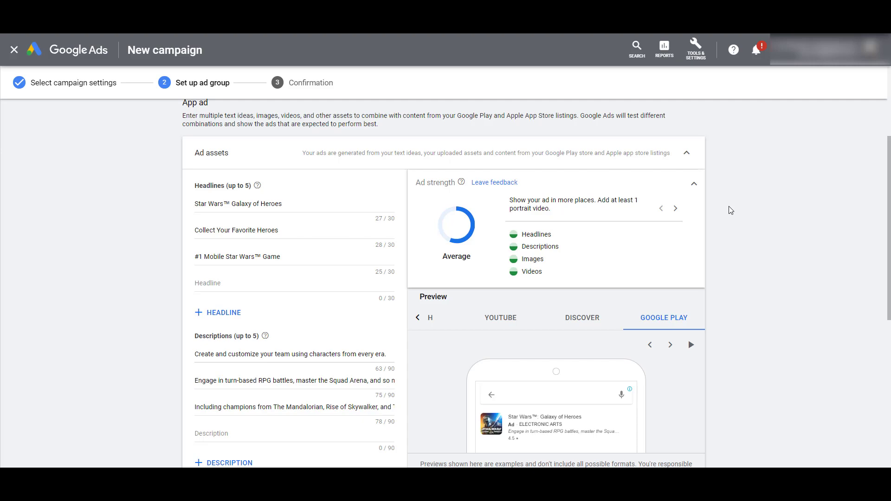
pyautogui.scroll(-6, 728, 209)
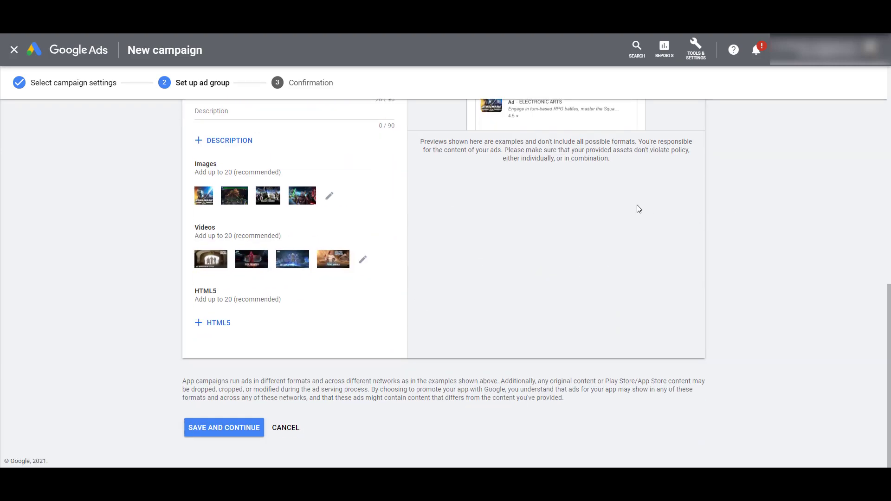
pyautogui.click(243, 433)
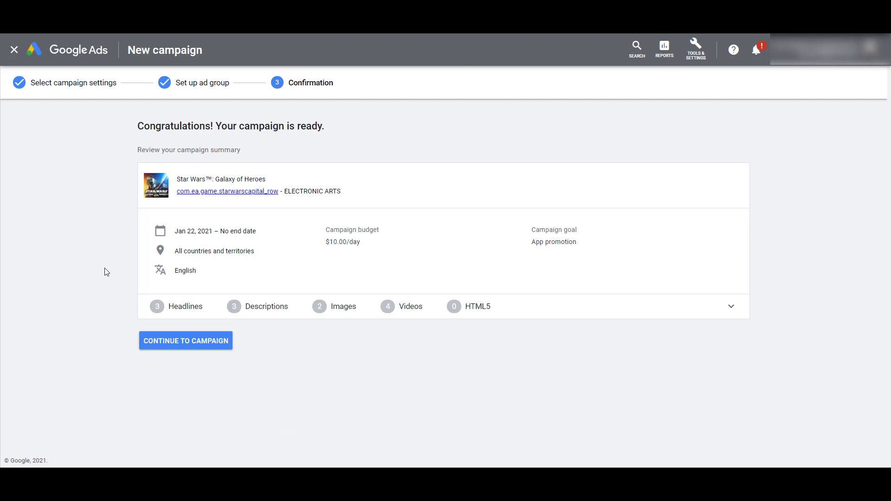
# Step: Open the UAC - Android ad group's app install ad to list its headlines, descriptions and images
pyautogui.click(172, 345)
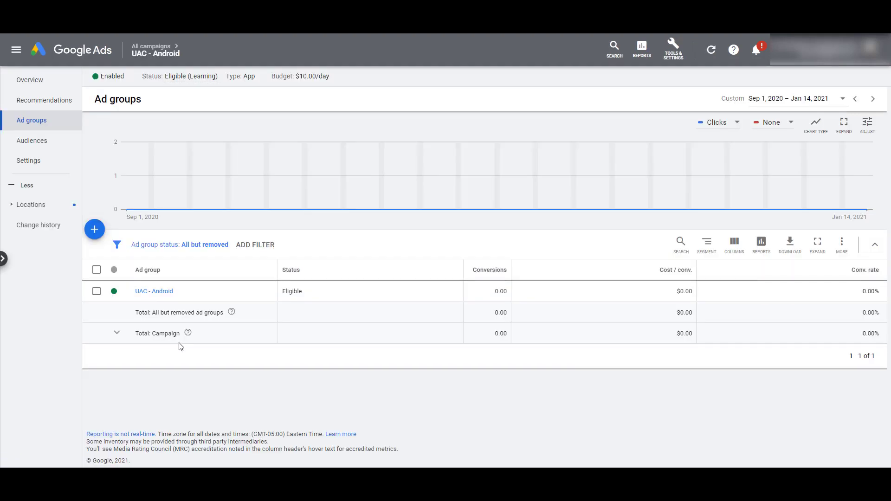
pyautogui.click(160, 292)
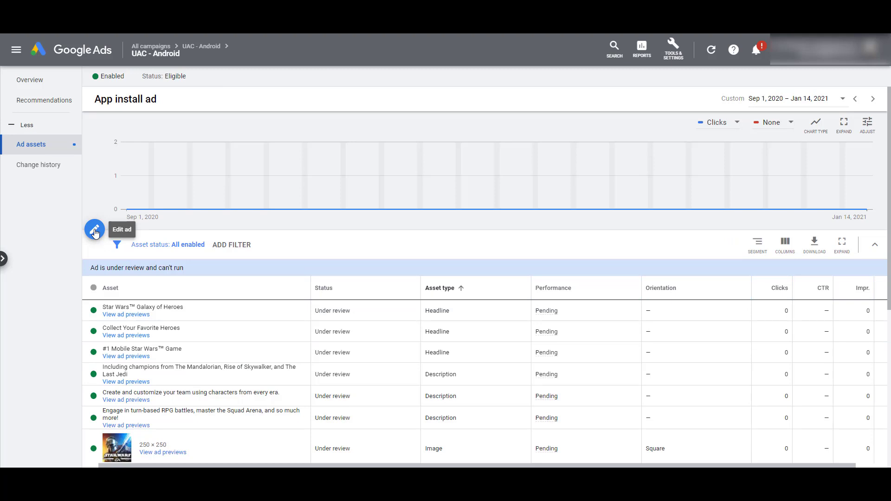
pyautogui.click(95, 230)
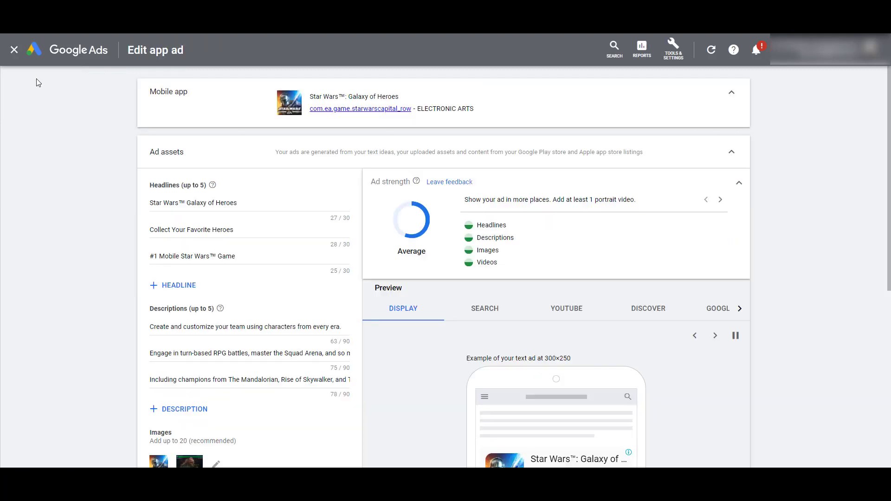
pyautogui.click(13, 52)
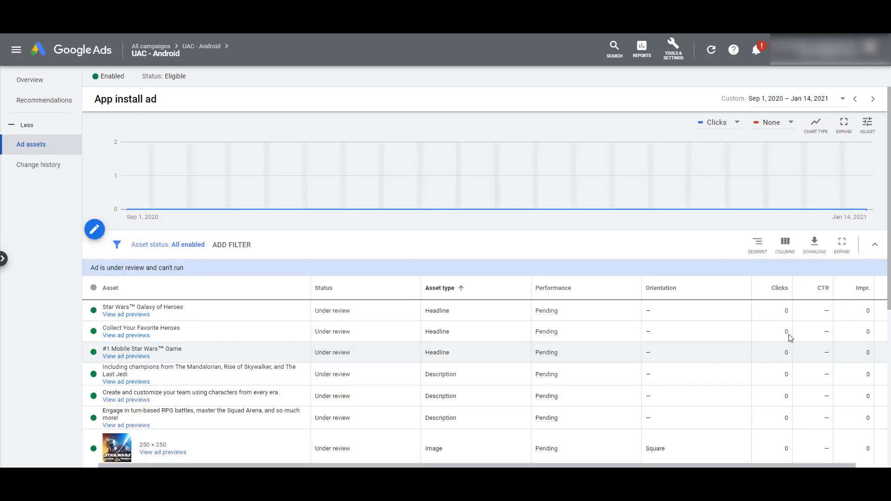
# Step: Narrow the Asset type column and add Installs, Cost / Install, In-app actions and Cost / In-app action columns
pyautogui.moveTo(800, 465); pyautogui.dragTo(839, 417)
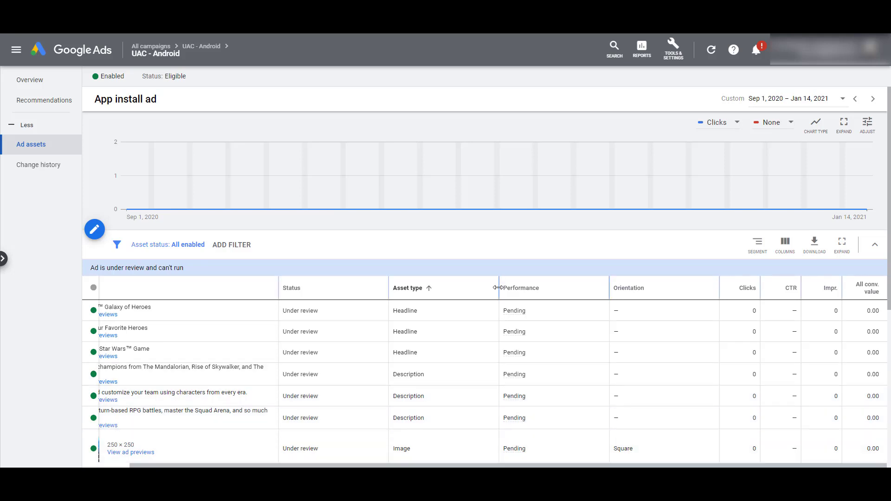
pyautogui.moveTo(498, 287); pyautogui.dragTo(433, 288)
pyautogui.moveTo(557, 287); pyautogui.dragTo(507, 293)
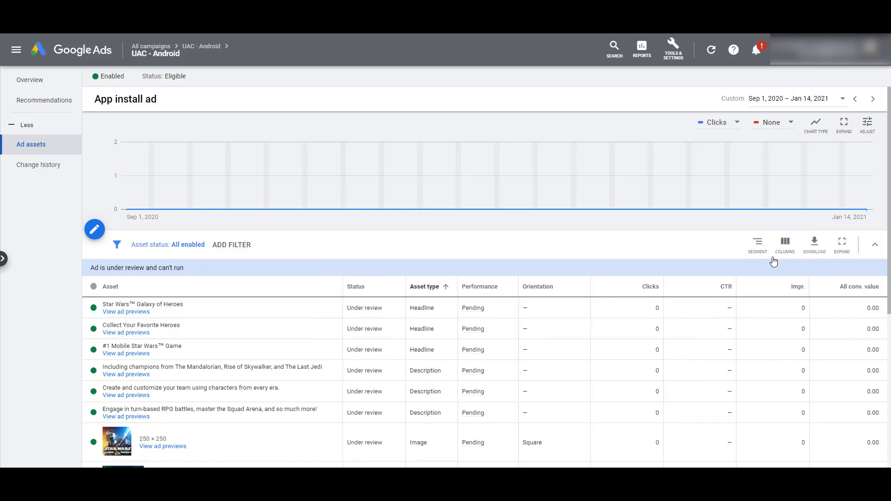
pyautogui.click(784, 246)
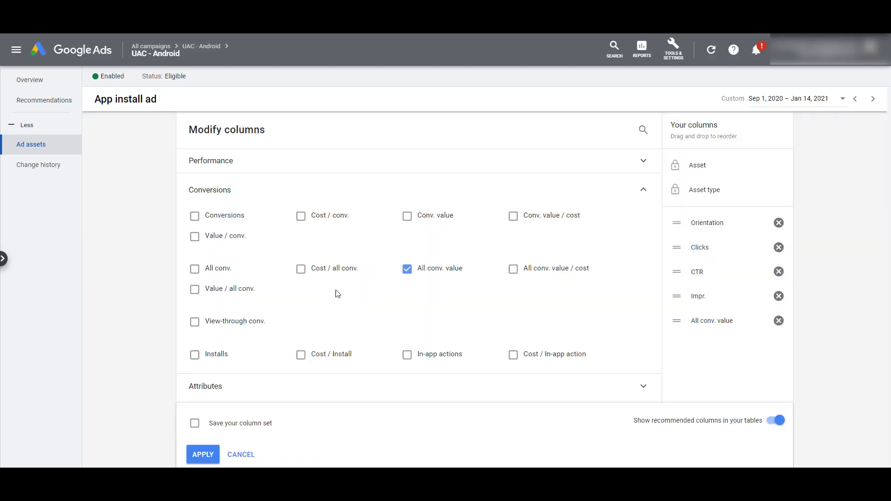
pyautogui.click(219, 356)
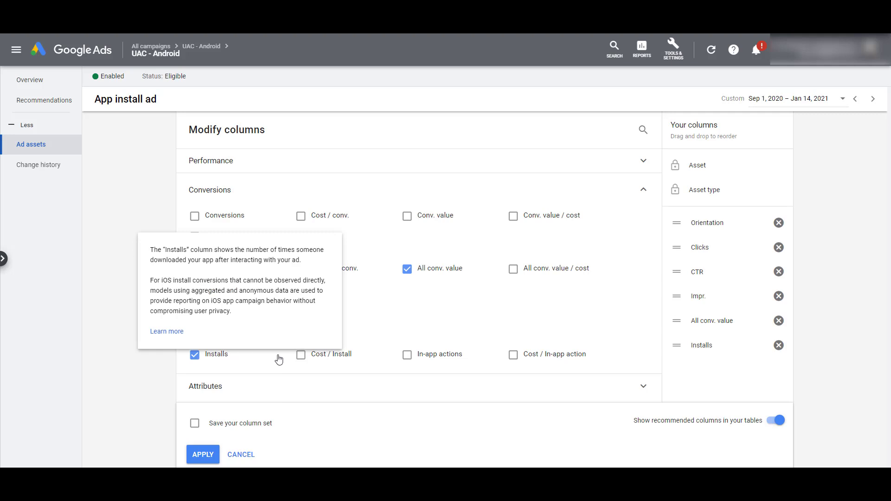
pyautogui.click(332, 362)
pyautogui.click(441, 363)
pyautogui.click(533, 361)
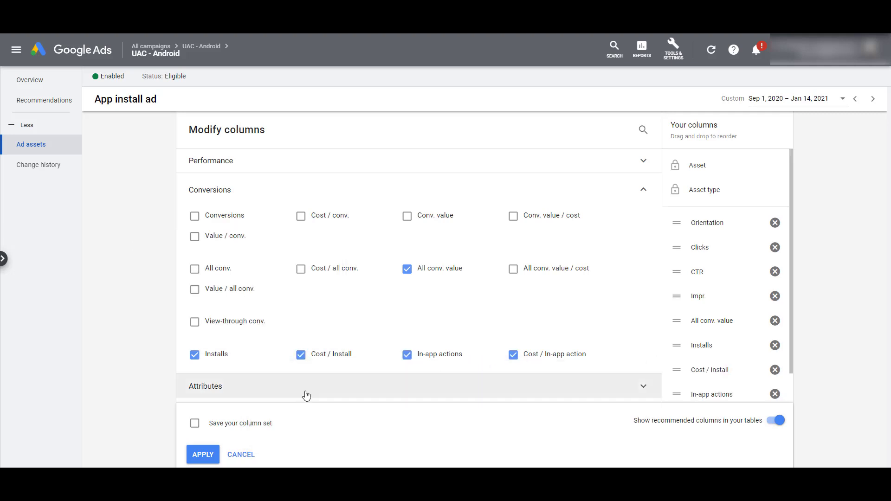
pyautogui.click(203, 454)
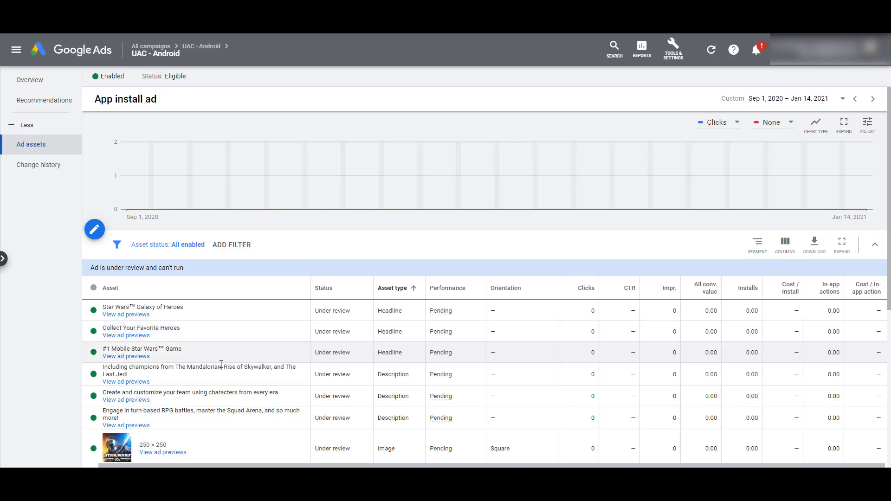
# Step: Review the ad's image and video assets in the table, then bring up Tools & Settings
pyautogui.scroll(-3, 218, 372)
pyautogui.scroll(-1, 220, 375)
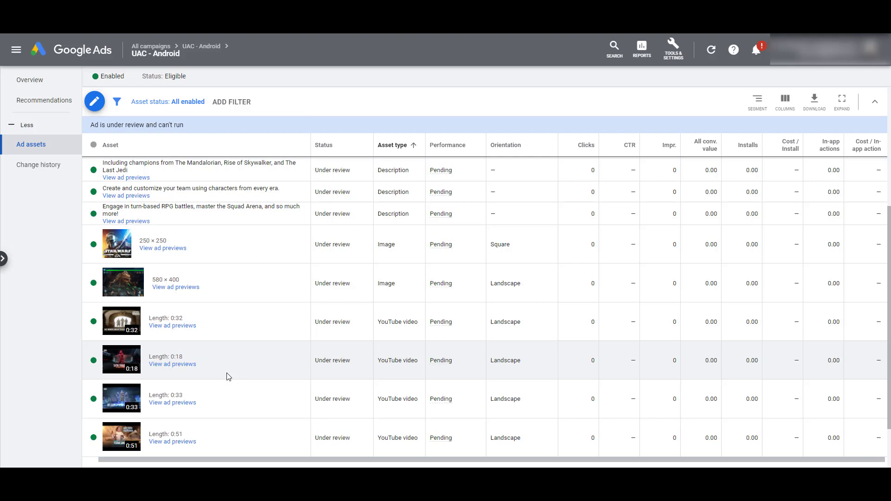
pyautogui.scroll(5, 228, 376)
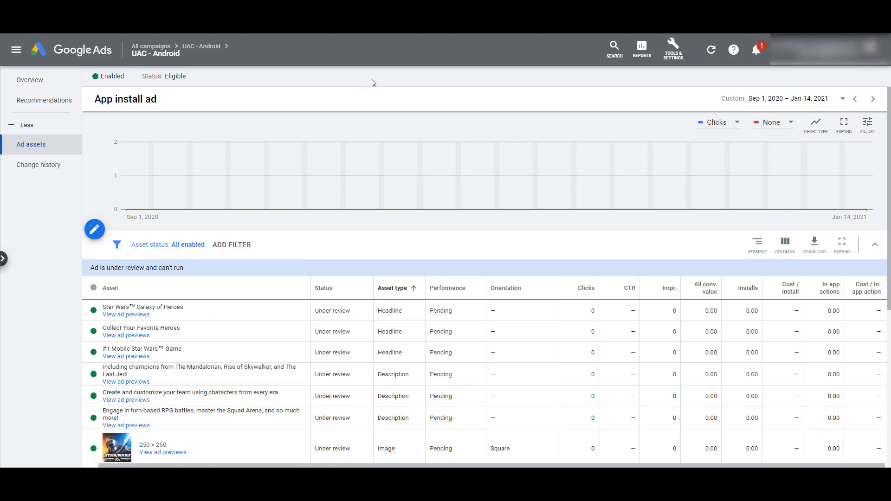
pyautogui.click(673, 46)
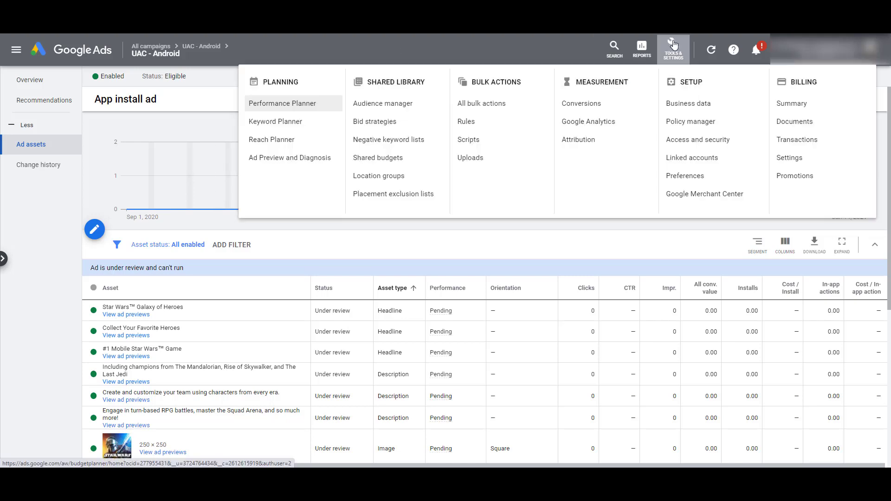
# Step: Go to Measurement > Conversions and start a new conversion action
pyautogui.click(581, 103)
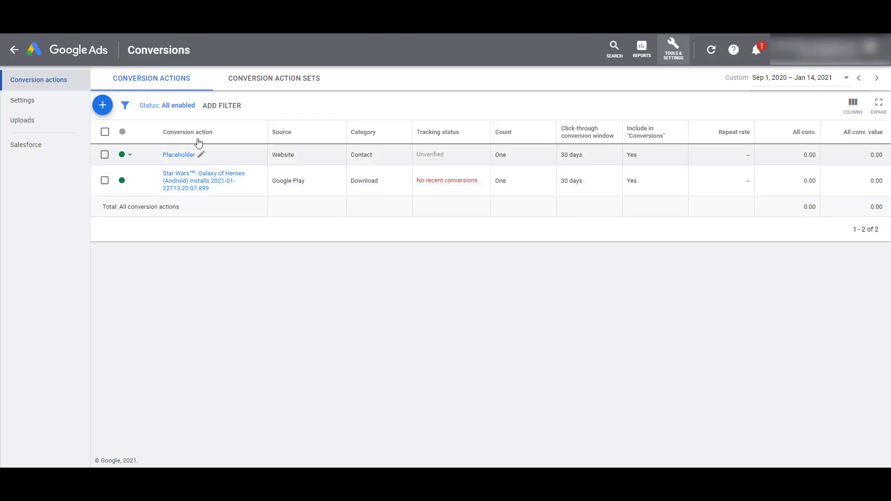
pyautogui.click(103, 105)
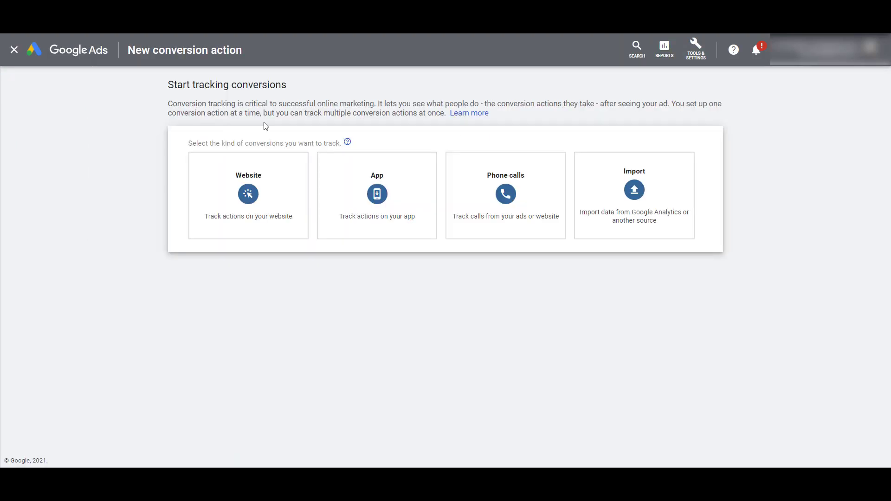
# Step: Choose App as the conversion type, tracked through Third-party app analytics
pyautogui.click(419, 215)
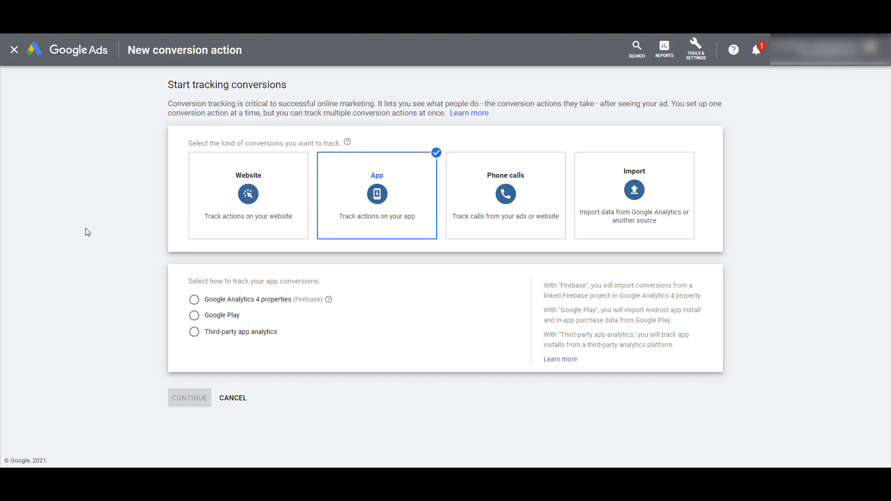
pyautogui.click(191, 302)
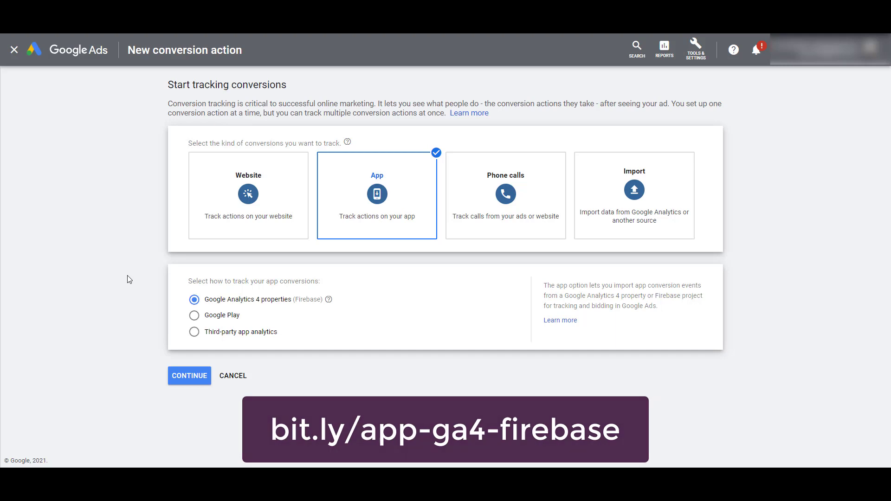
pyautogui.click(194, 316)
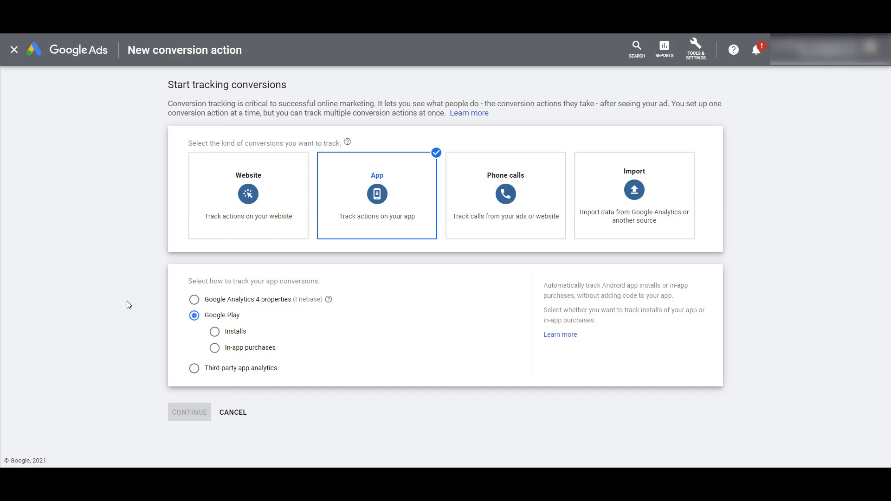
pyautogui.click(214, 348)
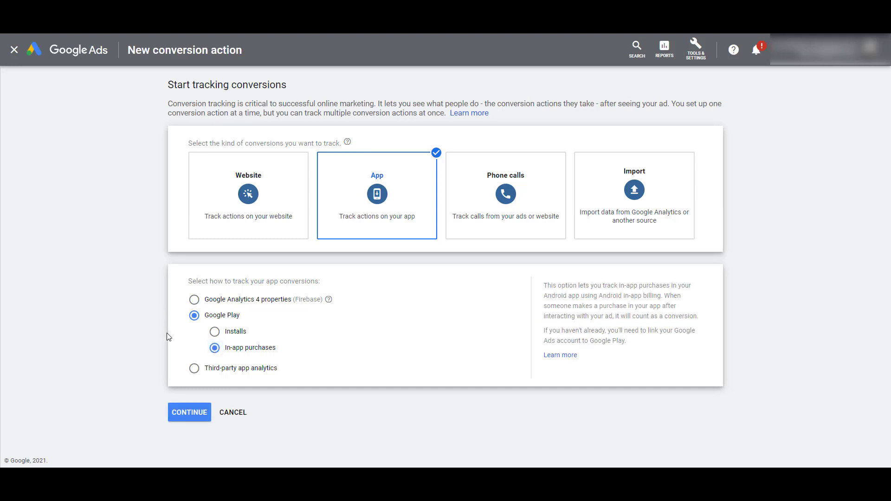
pyautogui.click(194, 368)
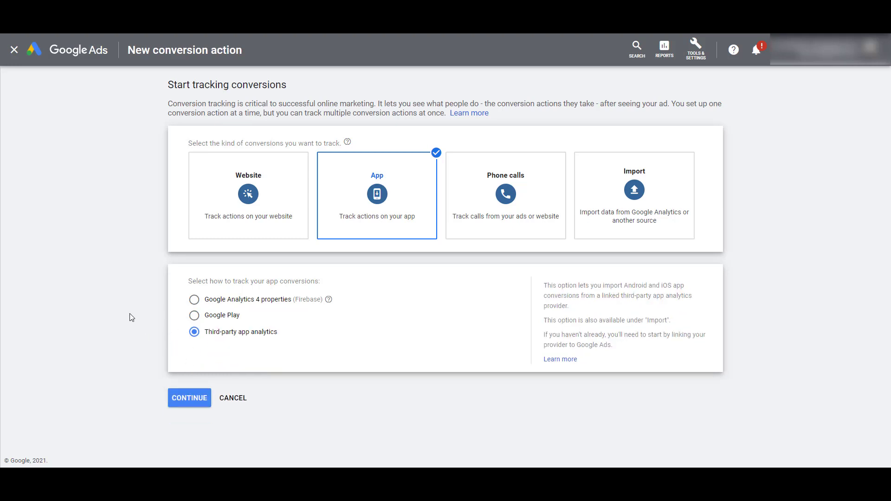